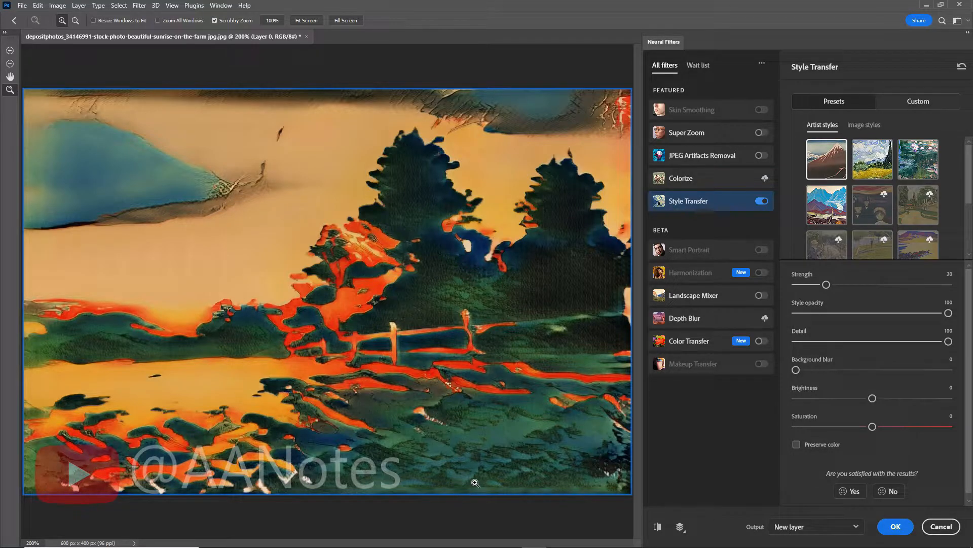
- Preview the wheat field, water lilies and blue mountains artist styles on the farm photo, ending on the wheat field style
{"action": "left_click", "coordinate": [878, 164]}
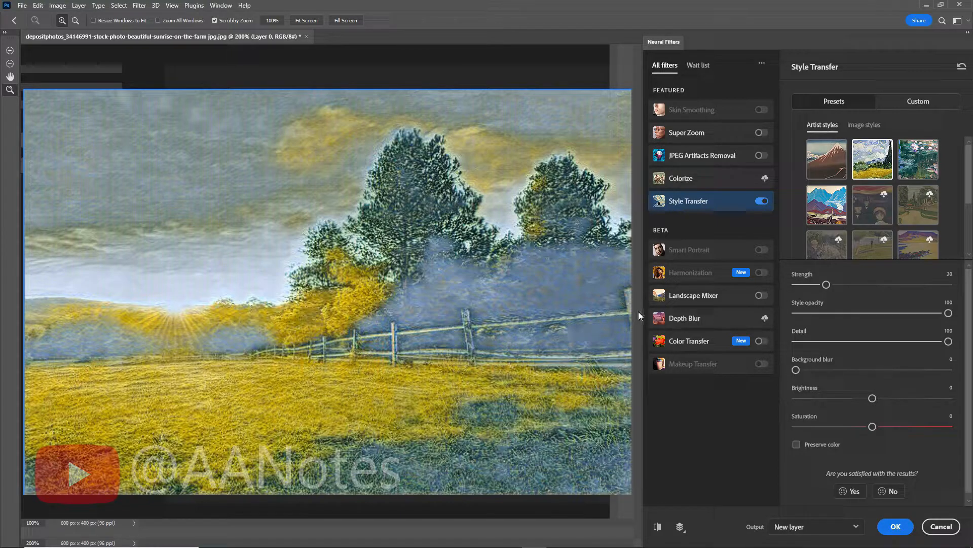
{"action": "left_click", "coordinate": [918, 166]}
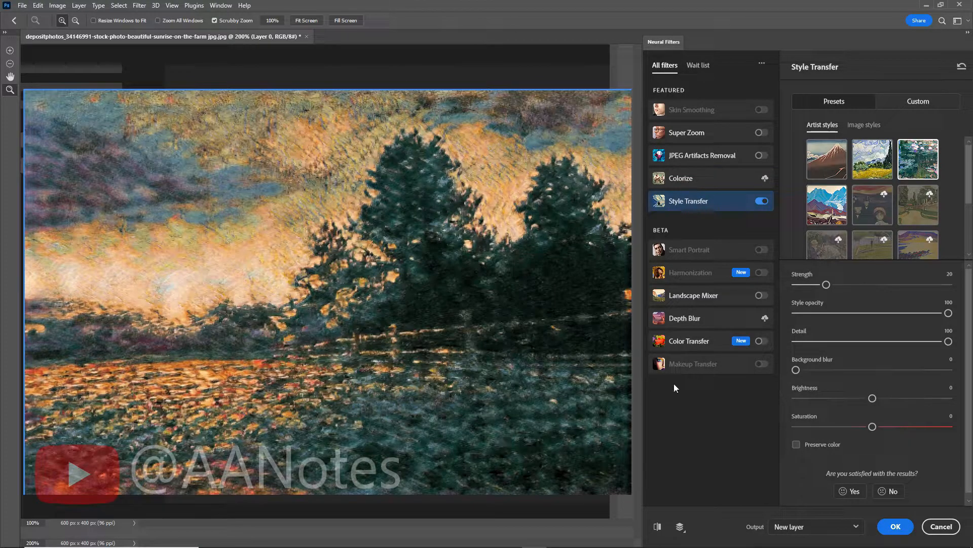
{"action": "left_click", "coordinate": [824, 208]}
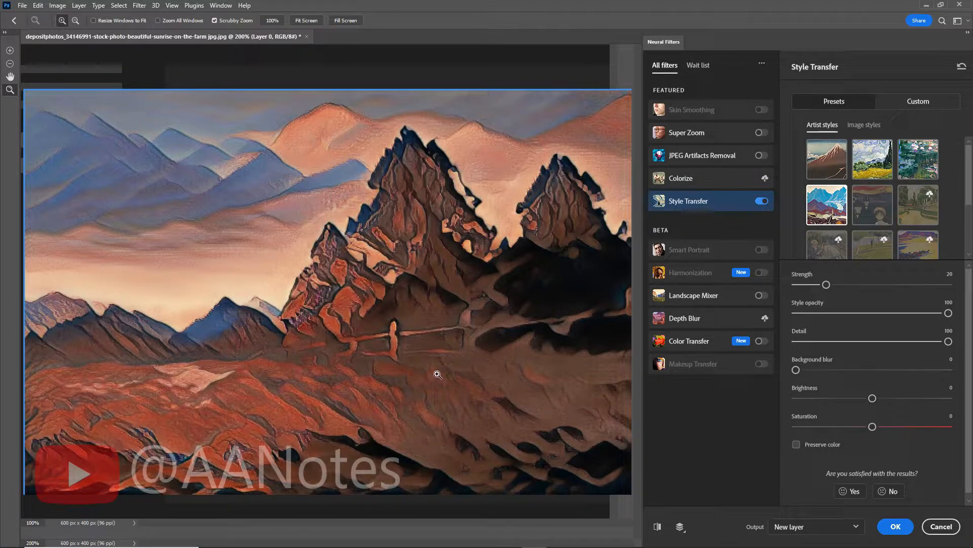
{"action": "left_click", "coordinate": [879, 164]}
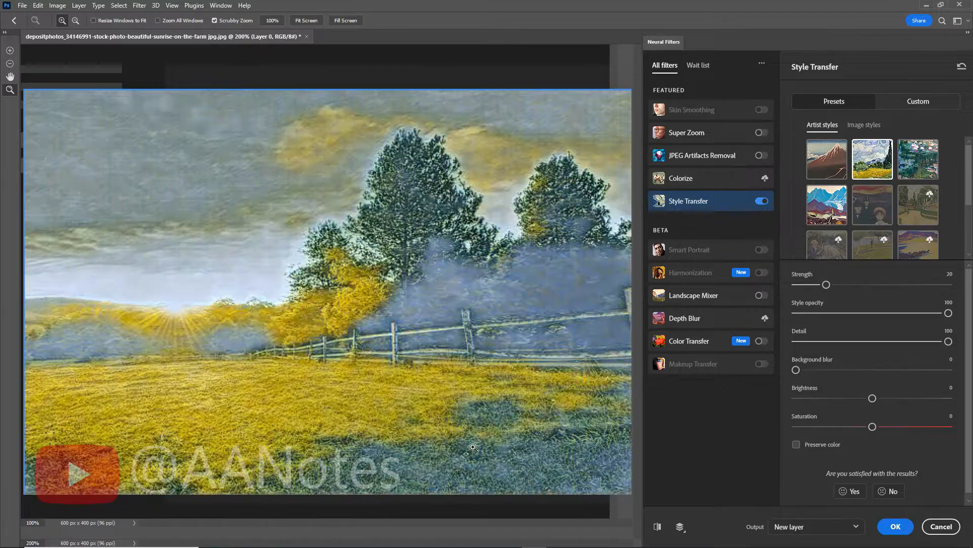
- Toggle Preserve color on and off, and try Saturation at -26 and +28 before returning it to 0
{"action": "left_click", "coordinate": [797, 444]}
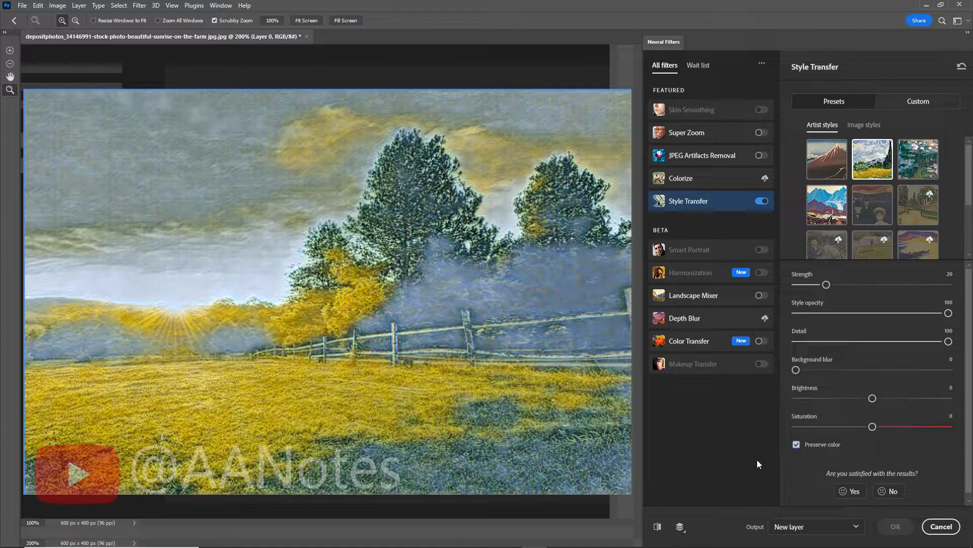
{"action": "left_click", "coordinate": [796, 445]}
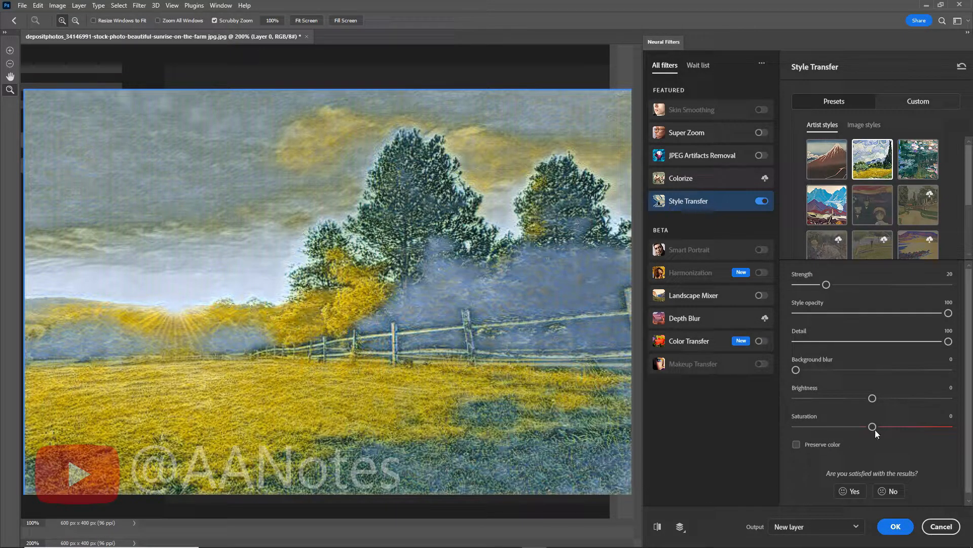
{"action": "left_click_drag", "start_coordinate": [831, 428], "coordinate": [830, 428]}
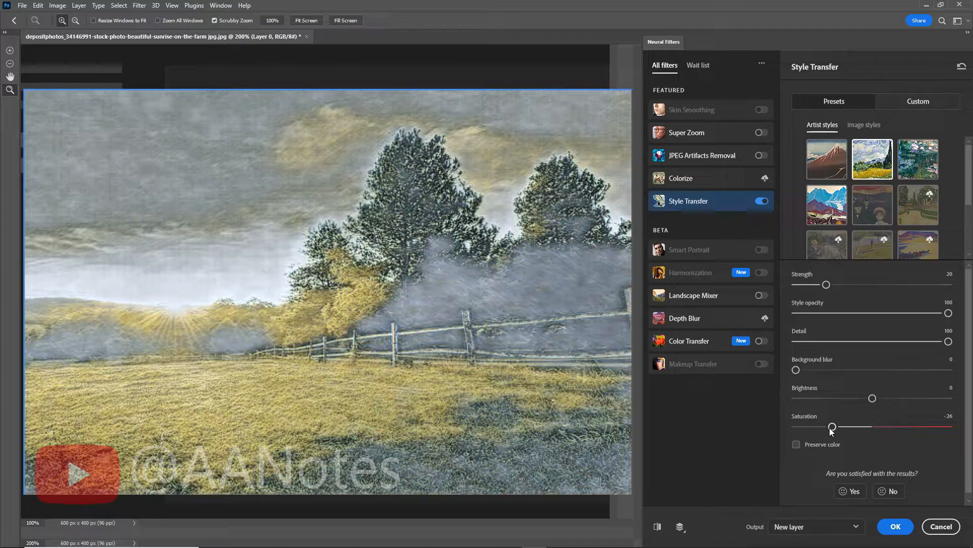
{"action": "left_click_drag", "start_coordinate": [868, 426], "coordinate": [916, 426]}
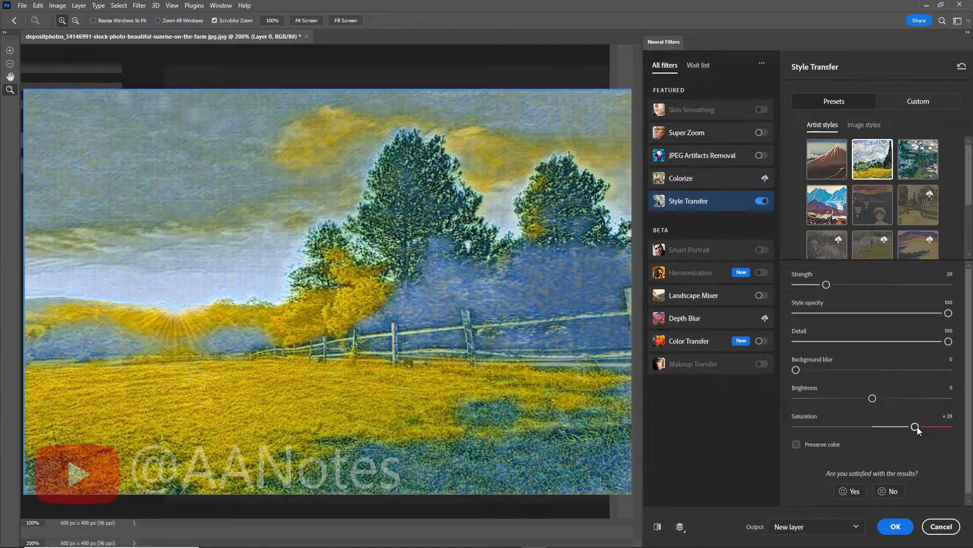
{"action": "left_click_drag", "start_coordinate": [871, 428], "coordinate": [871, 400]}
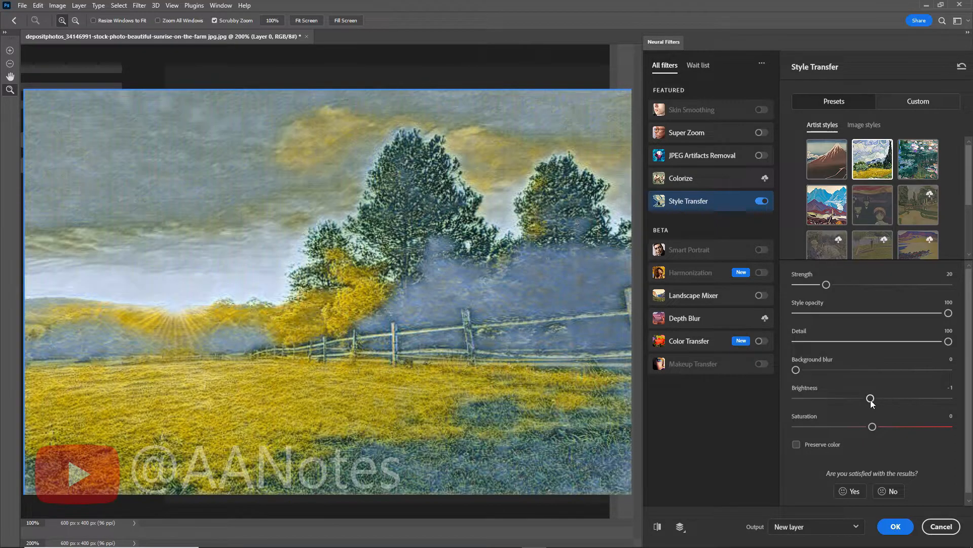
- Try Brightness at +44 and Background blur at 35, resetting each one to 0
{"action": "left_click_drag", "start_coordinate": [870, 397], "coordinate": [942, 400]}
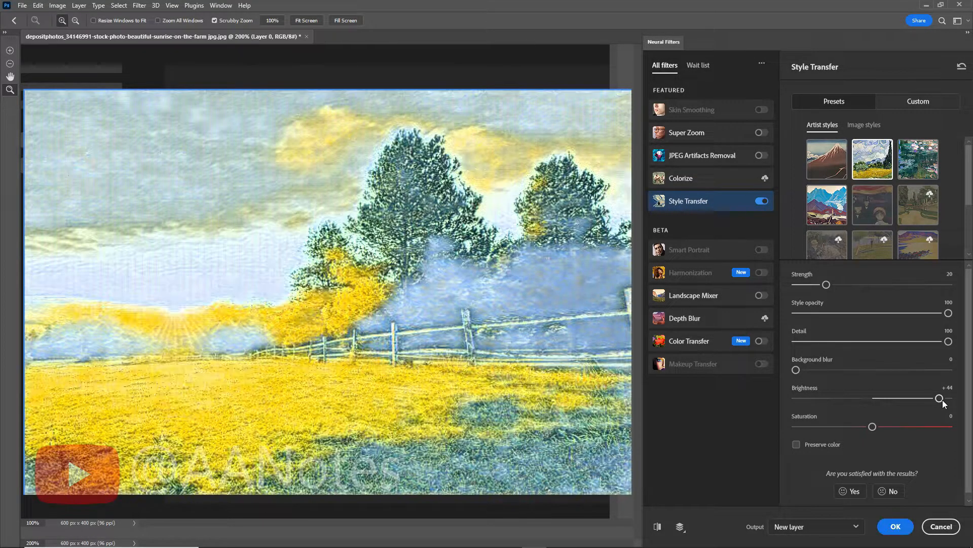
{"action": "left_click_drag", "start_coordinate": [873, 399], "coordinate": [872, 398]}
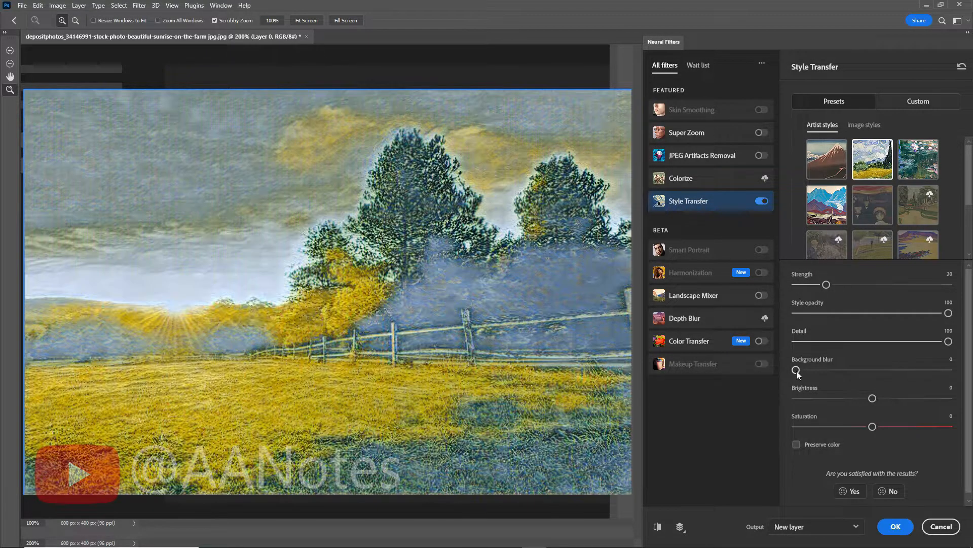
{"action": "left_click_drag", "start_coordinate": [797, 374], "coordinate": [850, 374]}
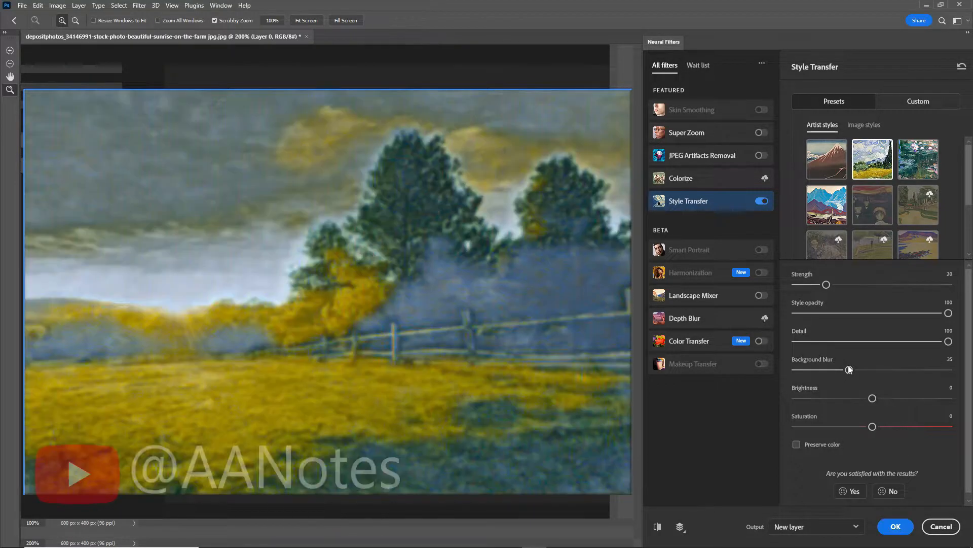
{"action": "left_click_drag", "start_coordinate": [847, 368], "coordinate": [794, 370]}
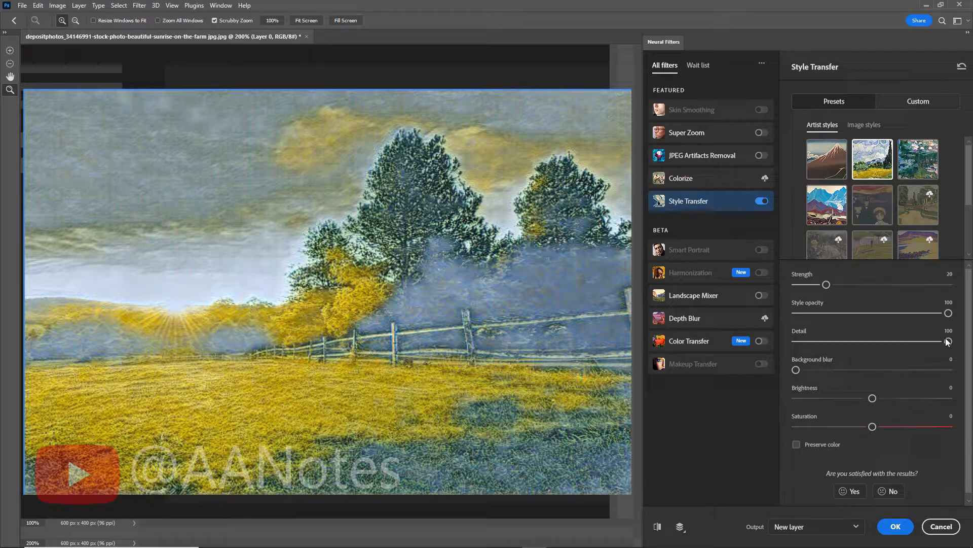
- Lower Detail and Style opacity to 48, raise Strength to 92, and return Style opacity to 100
{"action": "left_click_drag", "start_coordinate": [948, 341], "coordinate": [869, 342]}
{"action": "left_click_drag", "start_coordinate": [951, 314], "coordinate": [869, 317]}
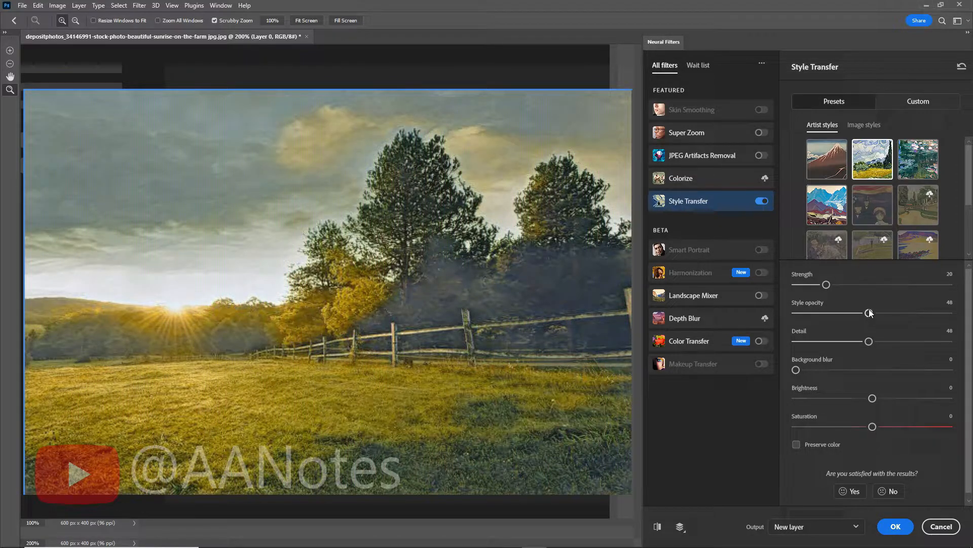
{"action": "left_click_drag", "start_coordinate": [826, 286], "coordinate": [940, 284]}
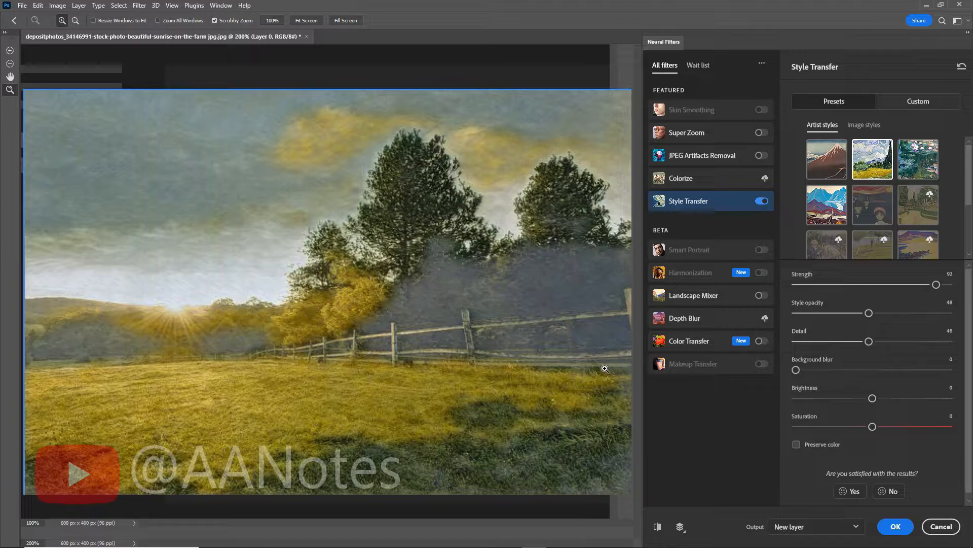
{"action": "left_click_drag", "start_coordinate": [874, 312], "coordinate": [953, 313]}
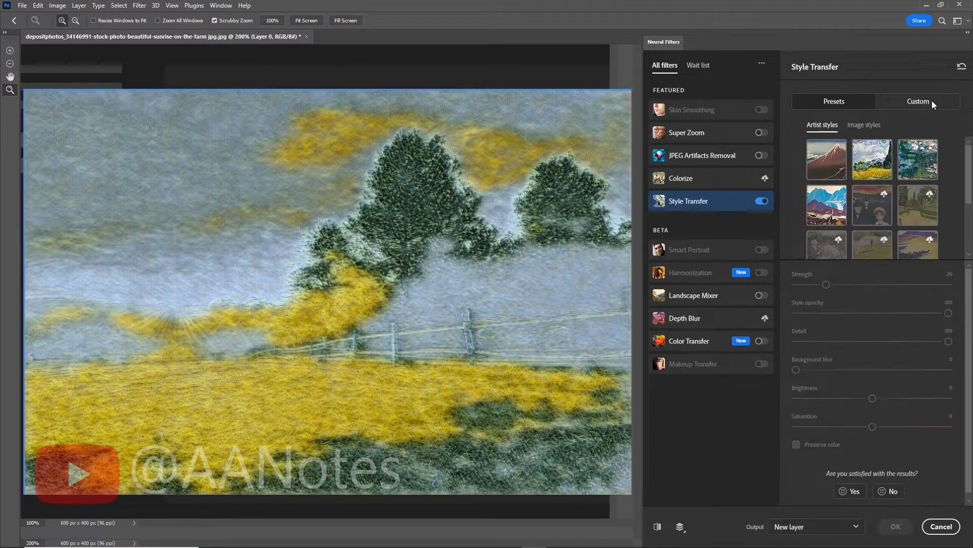
- Choose the artist style with the red sky and dark figures, and switch the Style Transfer filter on
{"action": "left_click", "coordinate": [868, 201]}
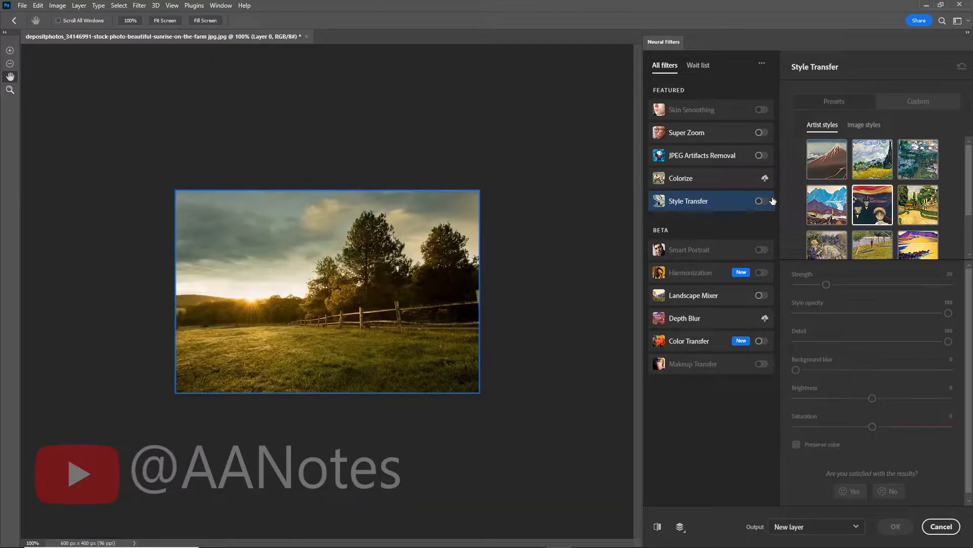
{"action": "left_click", "coordinate": [762, 201]}
{"action": "left_click", "coordinate": [760, 201]}
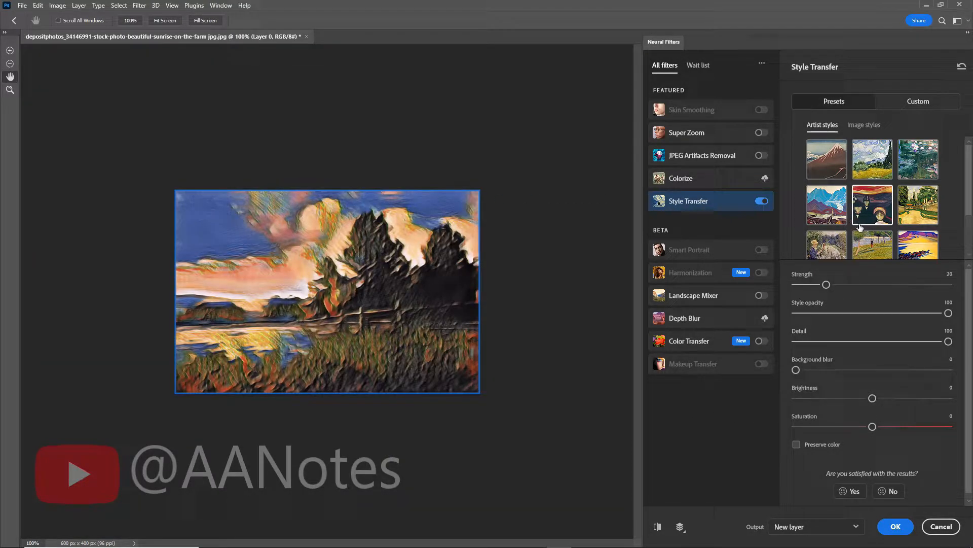
- Preview the remaining artist styles in turn, from the green garden path to the orange scene with a figure beside a tree
{"action": "left_click", "coordinate": [921, 219]}
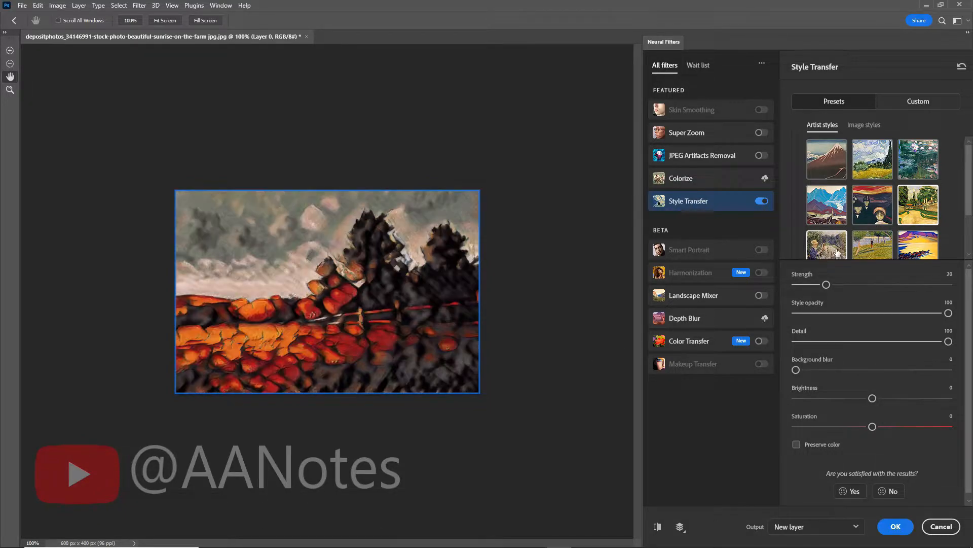
{"action": "left_click", "coordinate": [837, 253]}
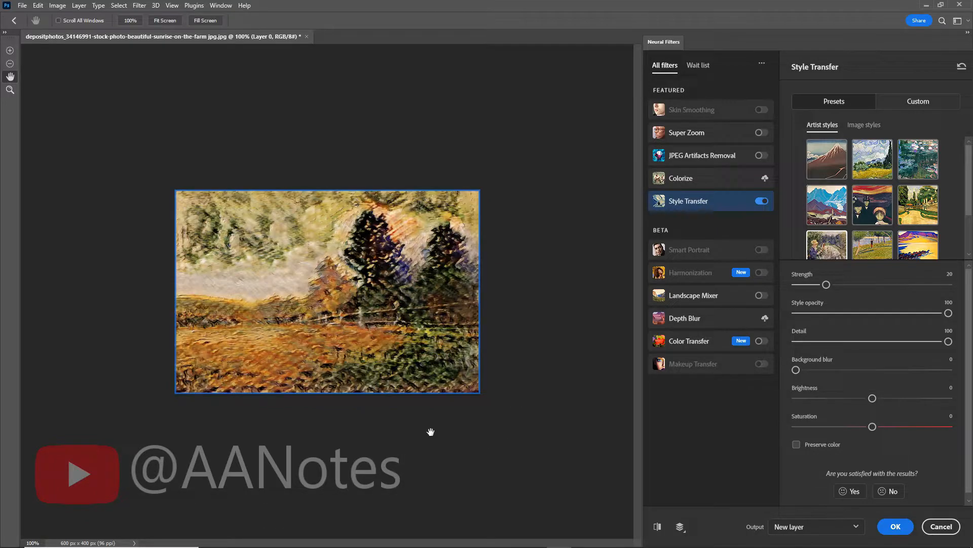
{"action": "left_click", "coordinate": [882, 252]}
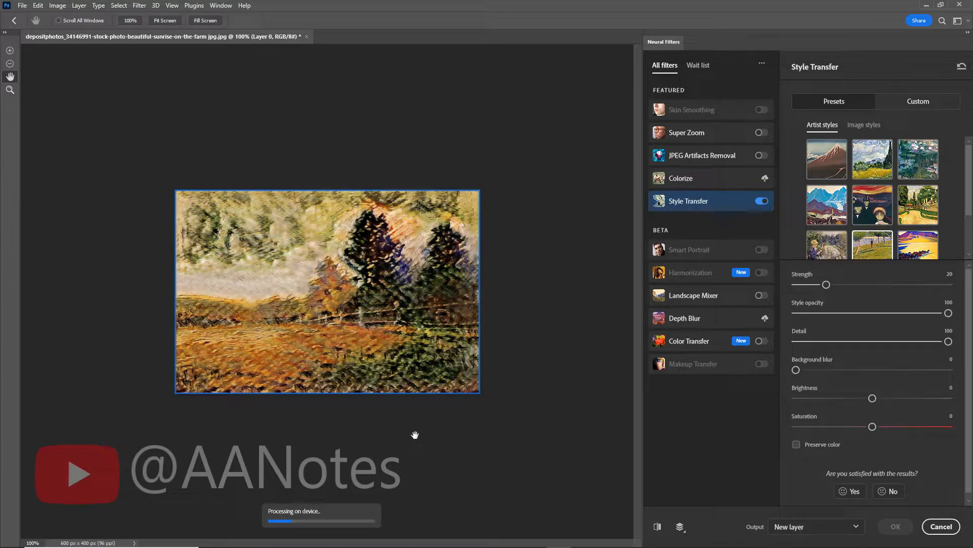
{"action": "scroll", "coordinate": [929, 247], "scroll_direction": "down", "scroll_amount": 2}
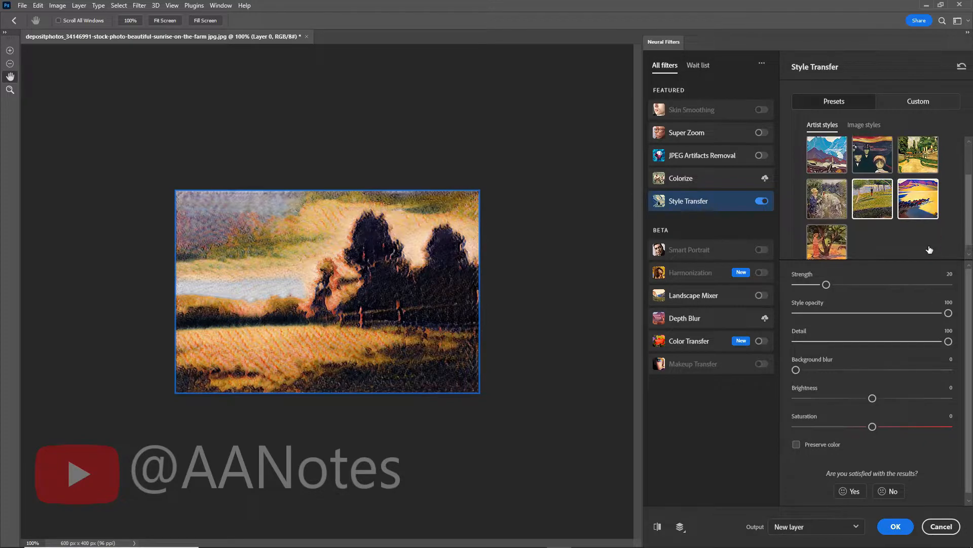
{"action": "left_click", "coordinate": [931, 188]}
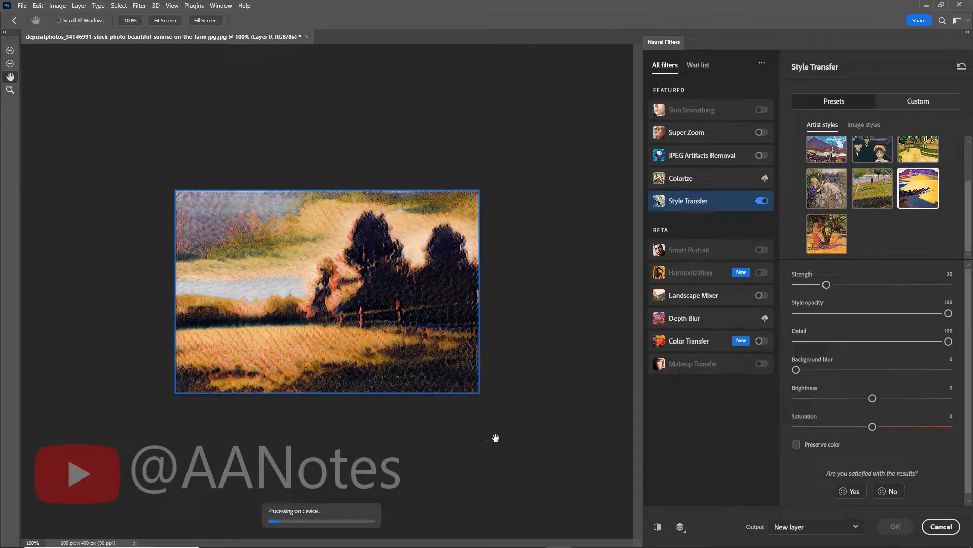
{"action": "left_click", "coordinate": [833, 244]}
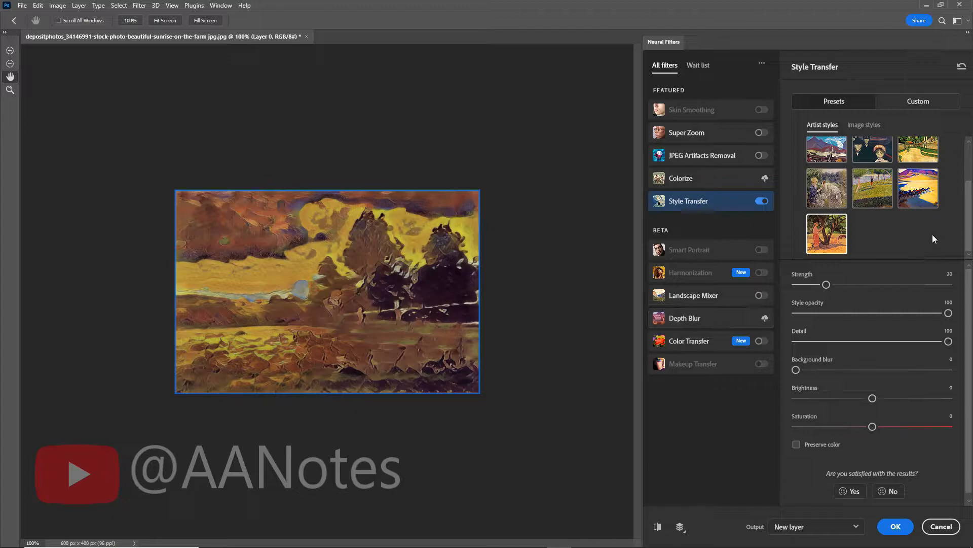
- Switch to the Image styles presets and preview the great wave, the two colorful illustrations beside it and the tattoo skull style
{"action": "left_click", "coordinate": [866, 125]}
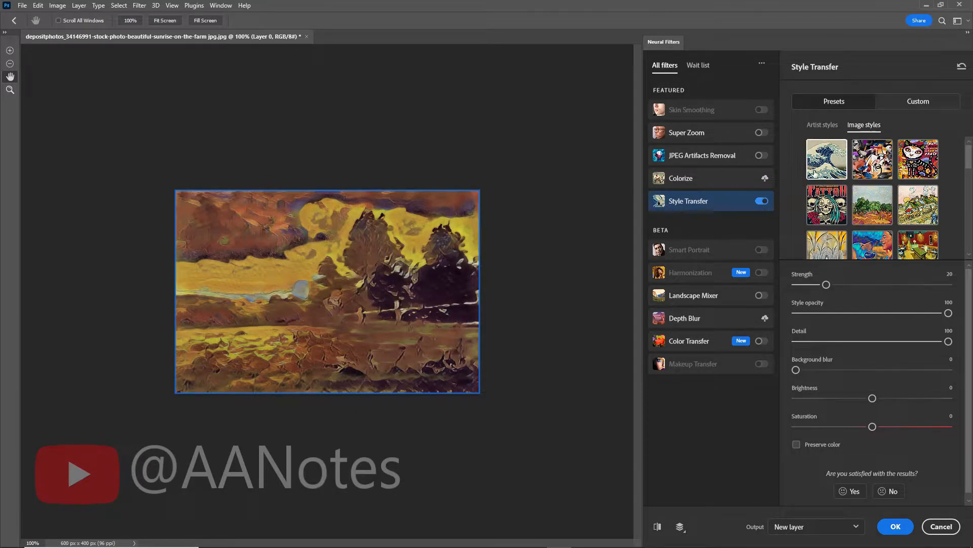
{"action": "left_click", "coordinate": [818, 172]}
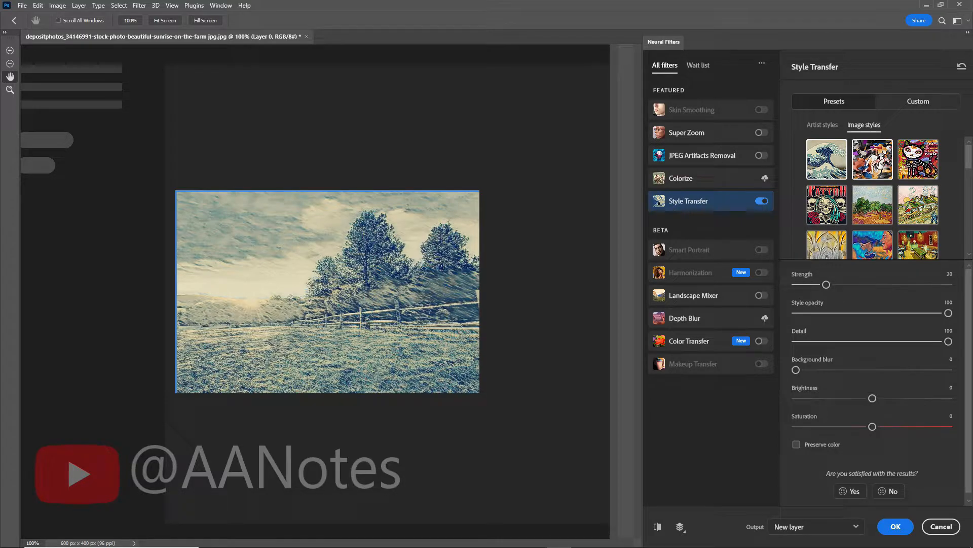
{"action": "left_click", "coordinate": [833, 195]}
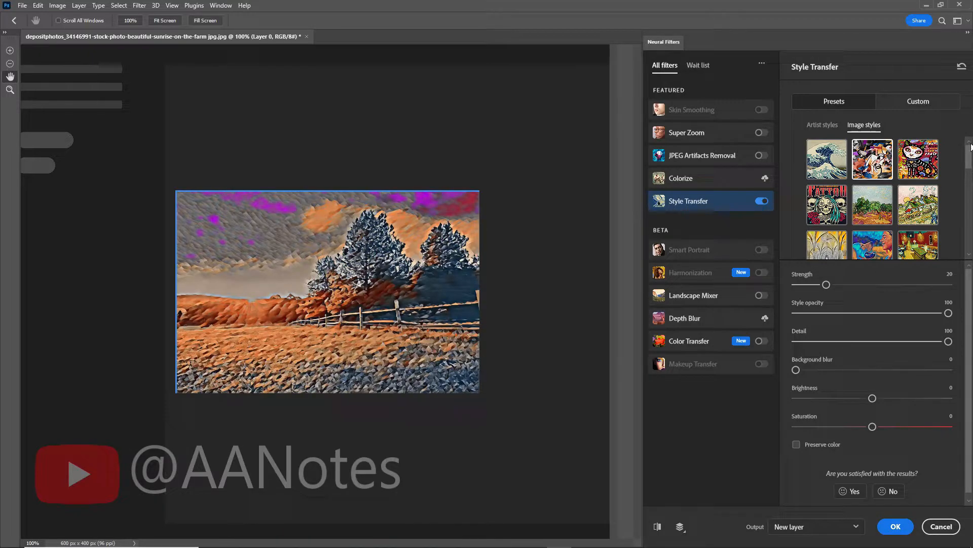
{"action": "left_click", "coordinate": [839, 202]}
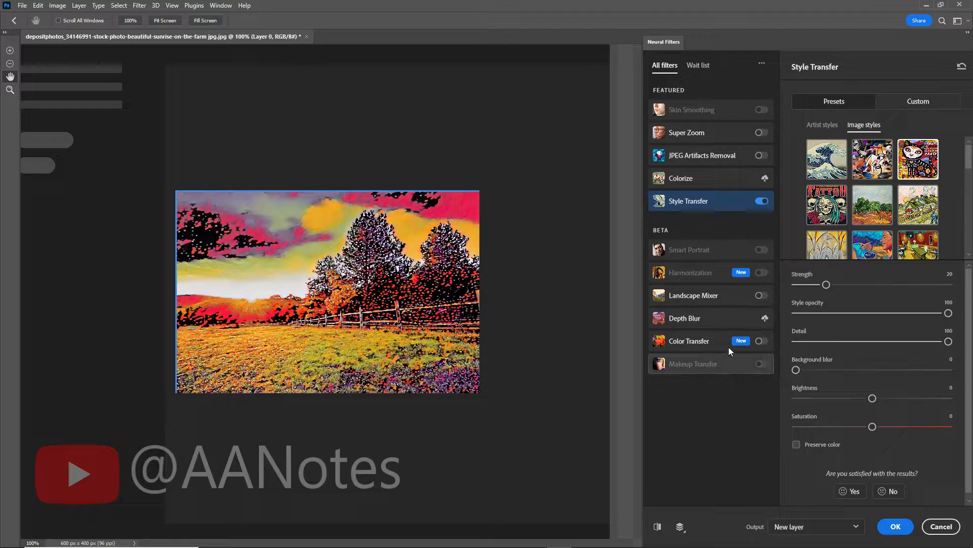
{"action": "left_click", "coordinate": [839, 209]}
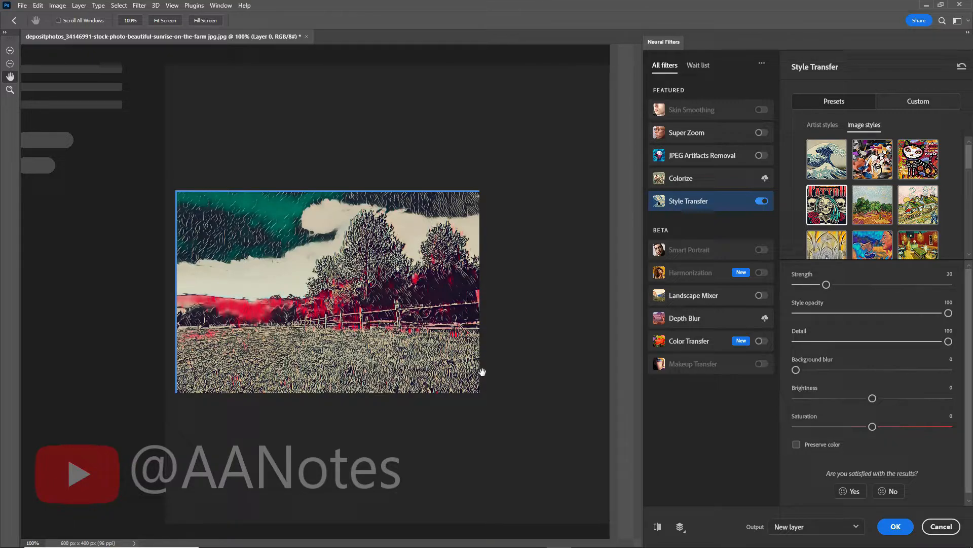
- Preview the orchard, village, yellow arches, blue-orange painting and billiard room image styles, ending on the black-and-white line pattern
{"action": "left_click", "coordinate": [877, 212]}
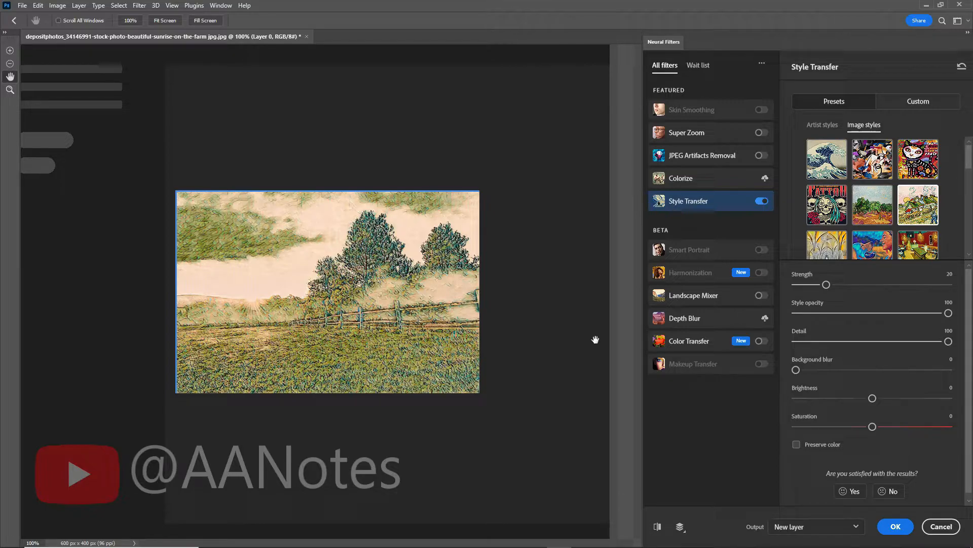
{"action": "scroll", "coordinate": [826, 213], "scroll_direction": "down", "scroll_amount": 1}
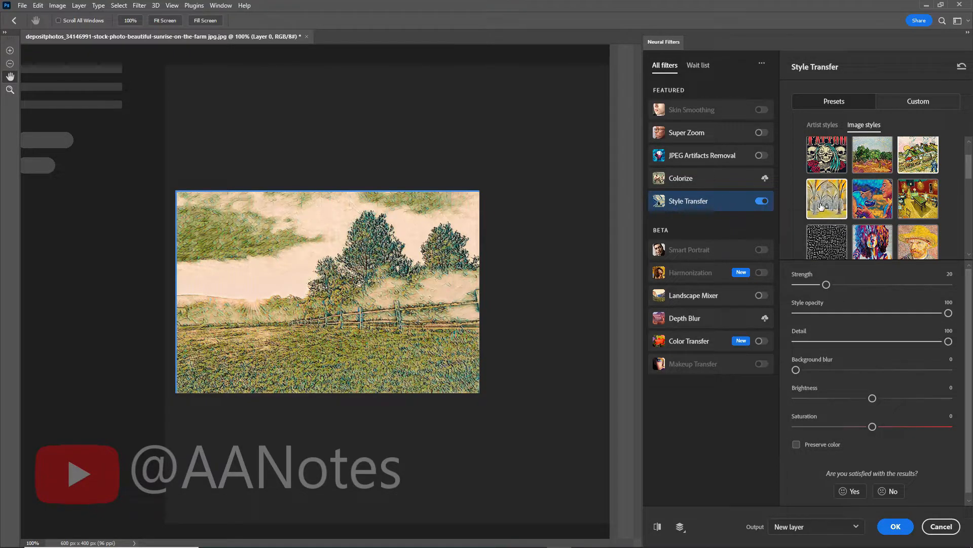
{"action": "left_click", "coordinate": [822, 206]}
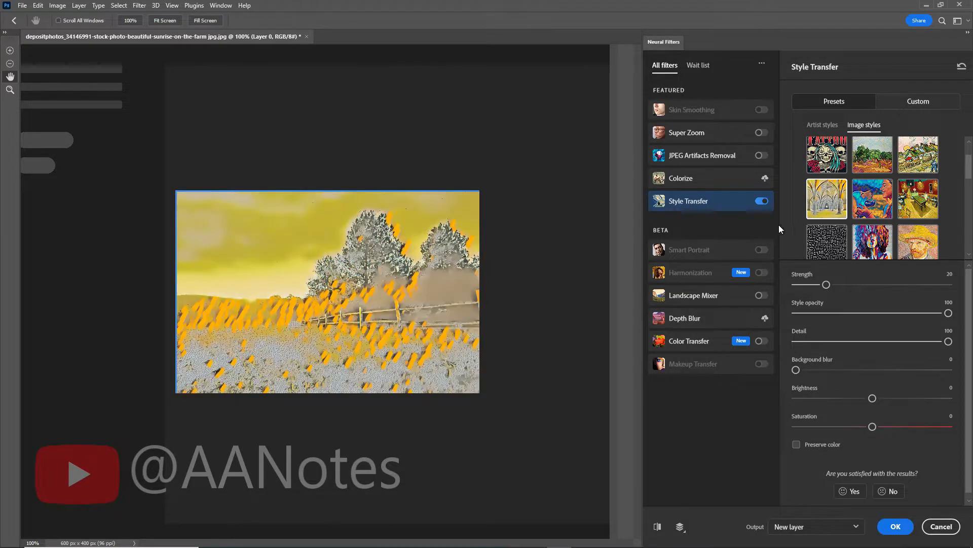
{"action": "left_click", "coordinate": [882, 206]}
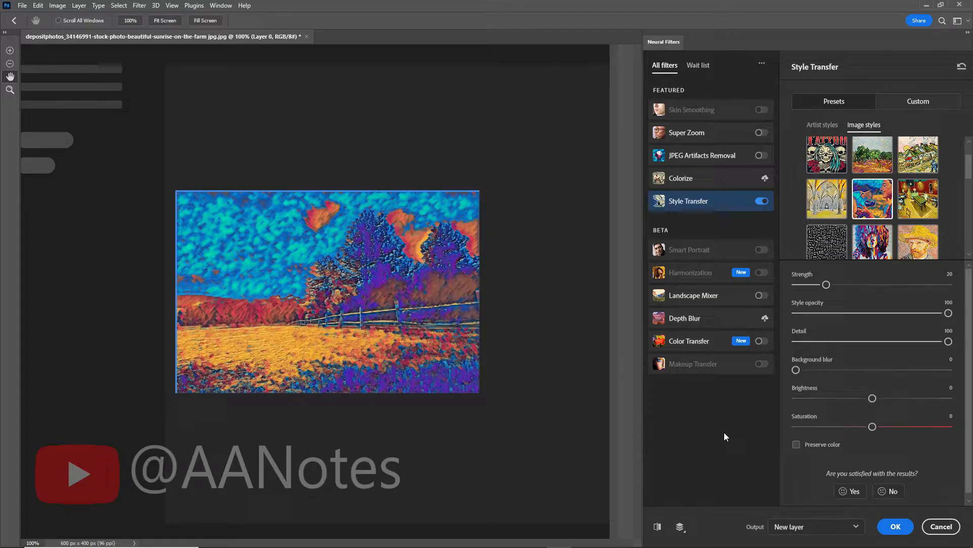
{"action": "left_click", "coordinate": [921, 216]}
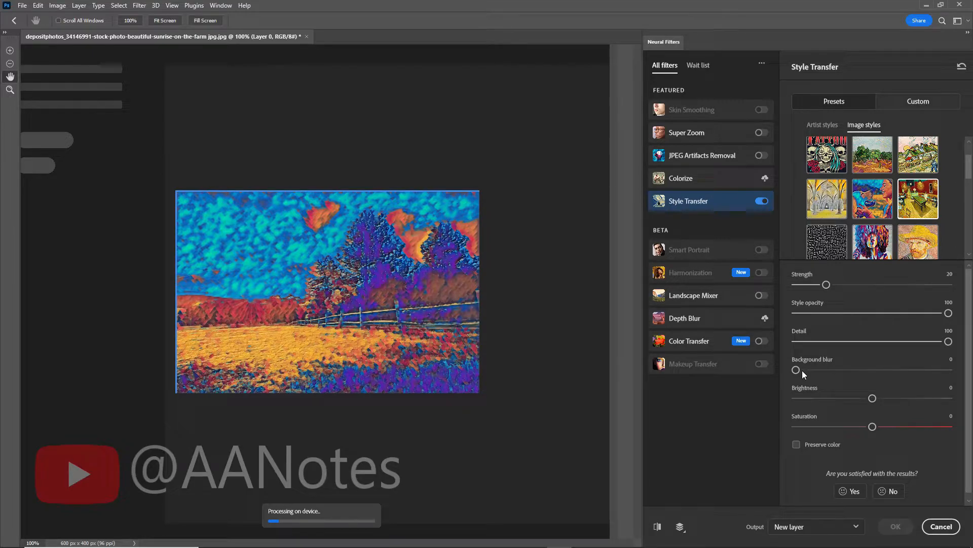
{"action": "left_click", "coordinate": [835, 248]}
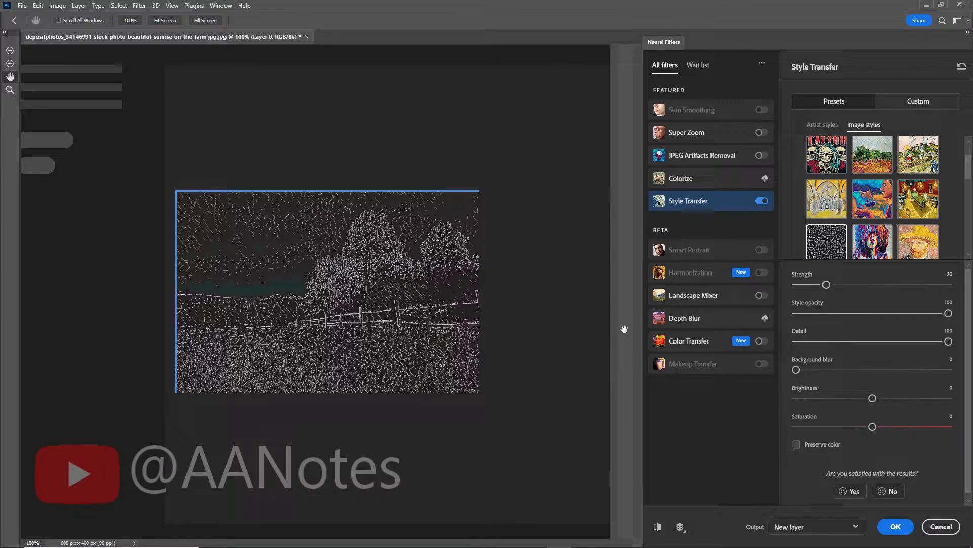
- Preview the colorful woman, straw-hat portrait, black-white-green abstract and gray tower bridge image styles in turn
{"action": "scroll", "coordinate": [891, 242], "scroll_direction": "down", "scroll_amount": 2}
{"action": "scroll", "coordinate": [891, 242], "scroll_direction": "up", "scroll_amount": 1}
{"action": "left_click", "coordinate": [872, 193]}
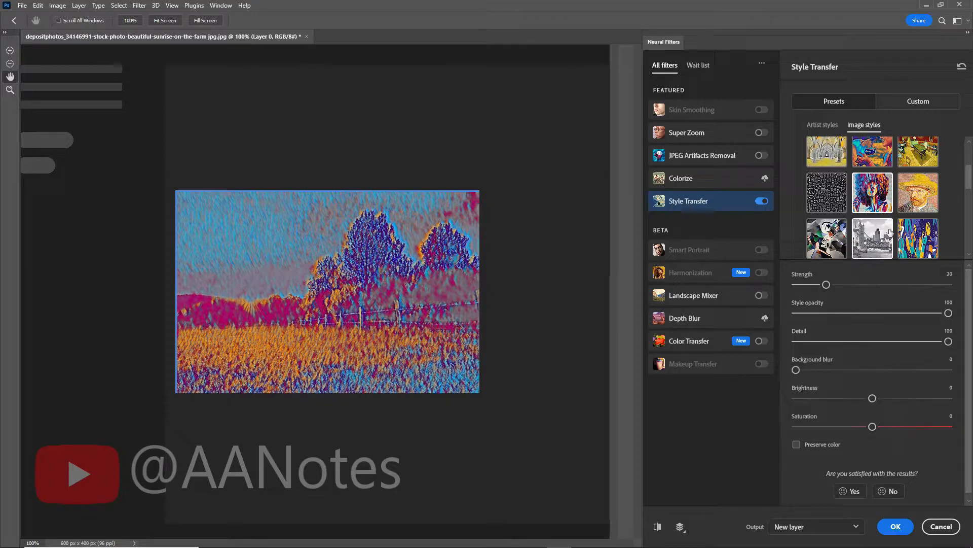
{"action": "left_click", "coordinate": [918, 192]}
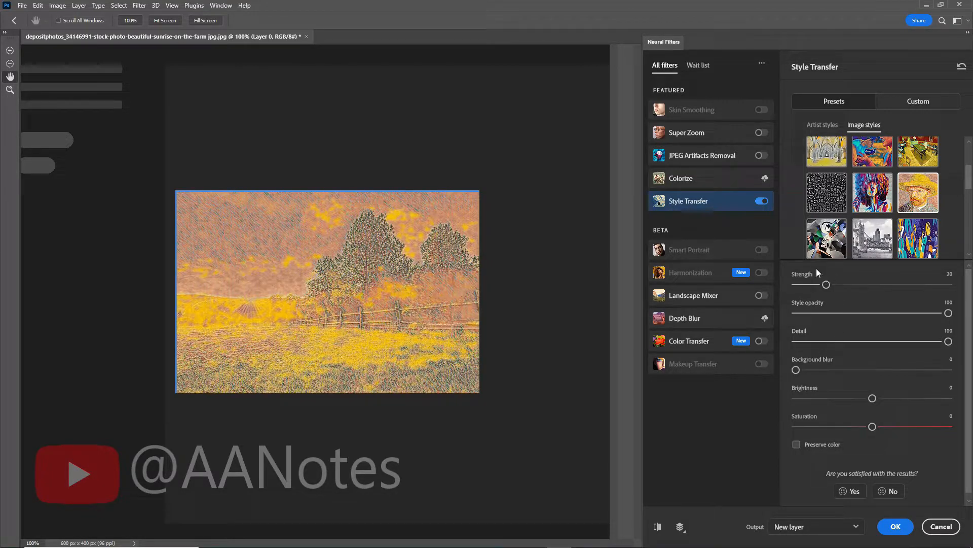
{"action": "left_click", "coordinate": [826, 249]}
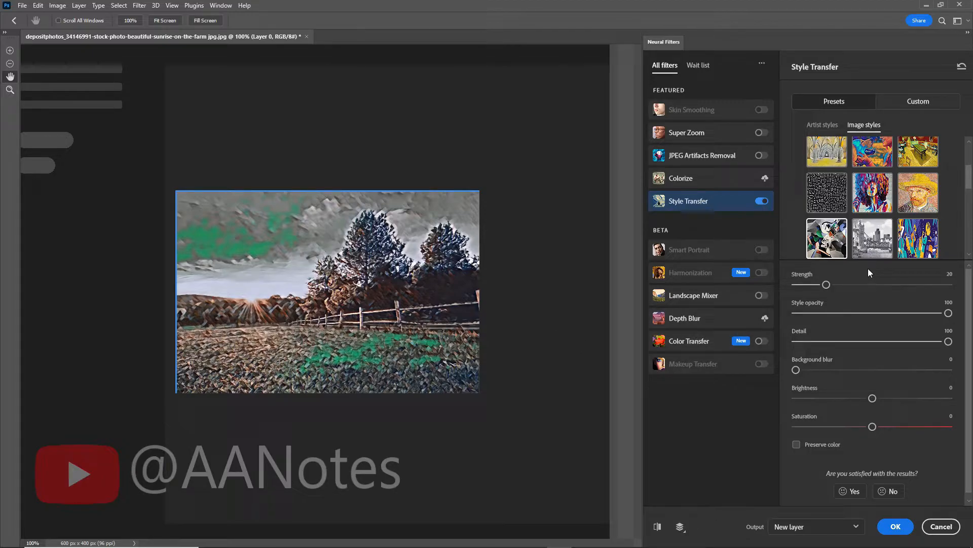
{"action": "left_click", "coordinate": [870, 242]}
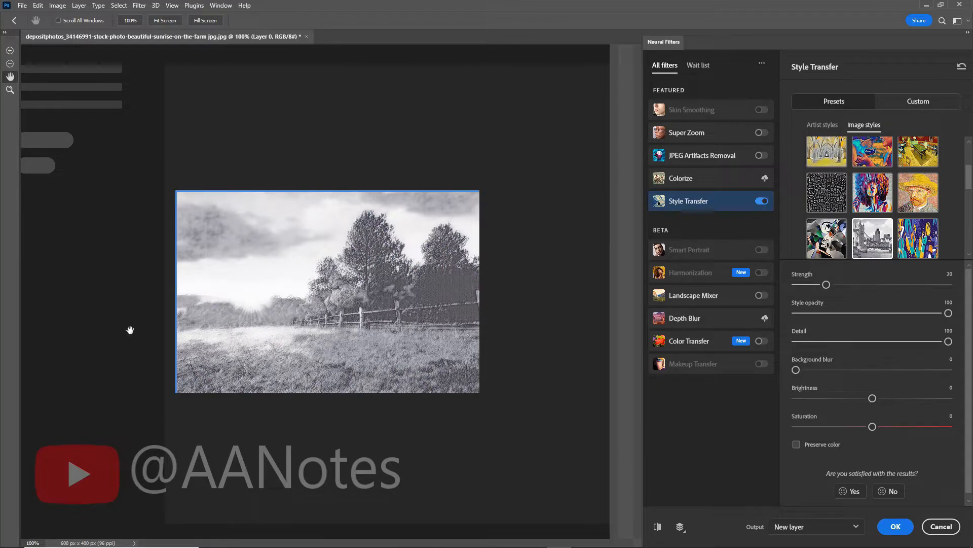
{"action": "left_click", "coordinate": [10, 90]}
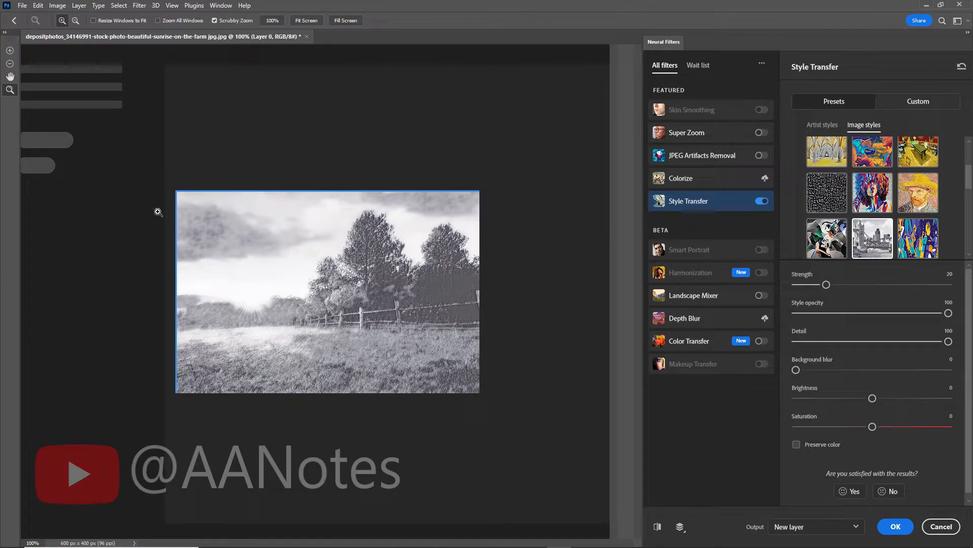
{"action": "left_click", "coordinate": [241, 277]}
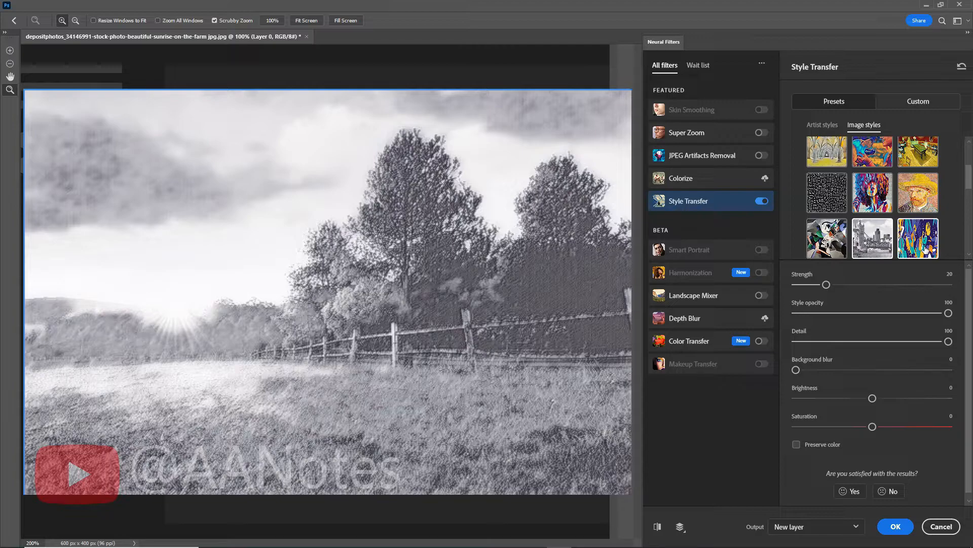
- Preview the blue-and-yellow abstract, domed palace, painted face with red lips and blue blossom image styles
{"action": "left_click", "coordinate": [925, 248]}
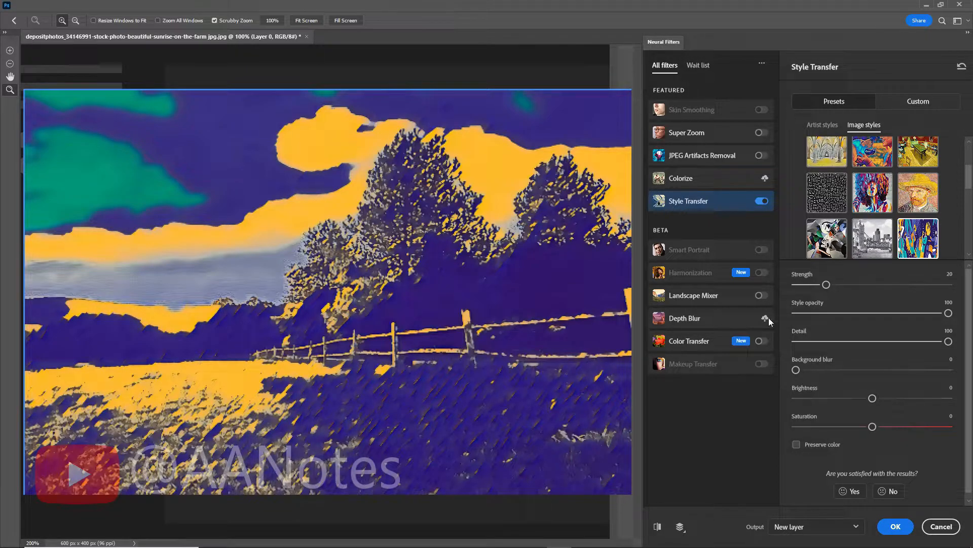
{"action": "scroll", "coordinate": [850, 213], "scroll_direction": "down", "scroll_amount": 1}
{"action": "left_click", "coordinate": [831, 243]}
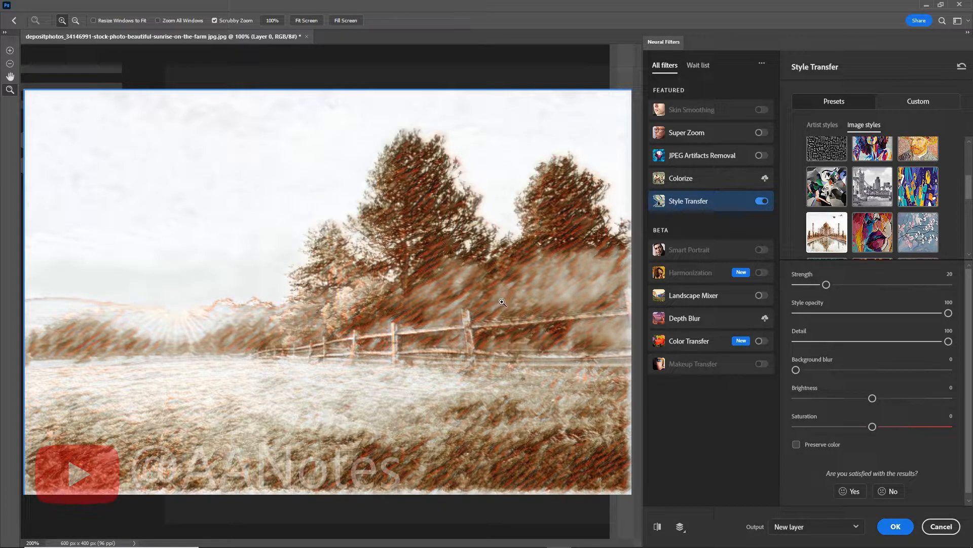
{"action": "left_click", "coordinate": [884, 247]}
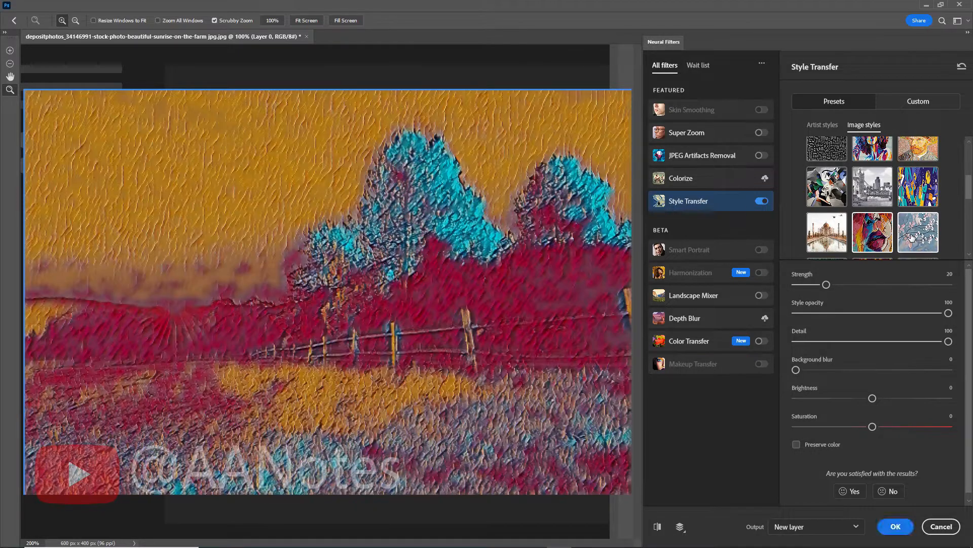
{"action": "left_click", "coordinate": [913, 237]}
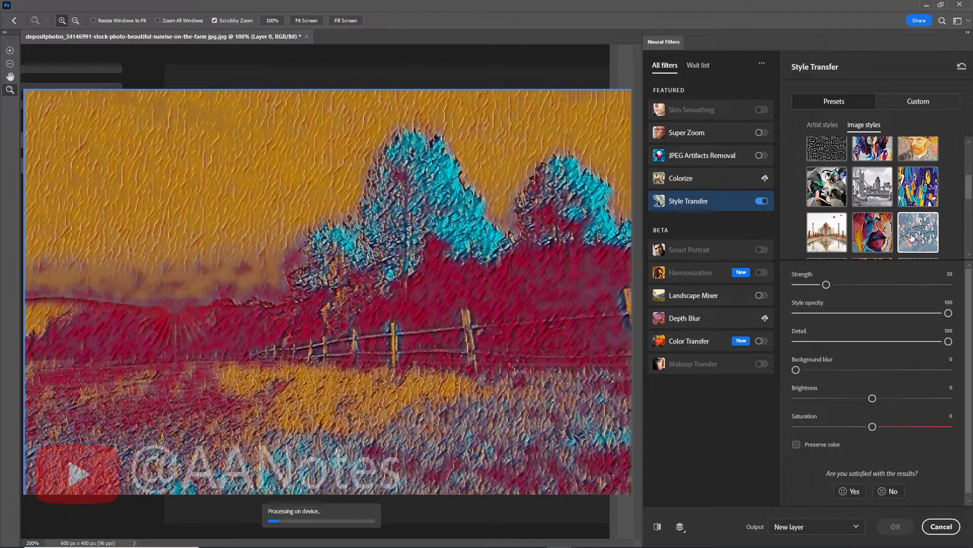
- Preview the green pattern, glowing lava, multicolored line-art face, blue-pink eye, pink abstract and muted lips image styles
{"action": "scroll", "coordinate": [913, 237], "scroll_direction": "down", "scroll_amount": 2}
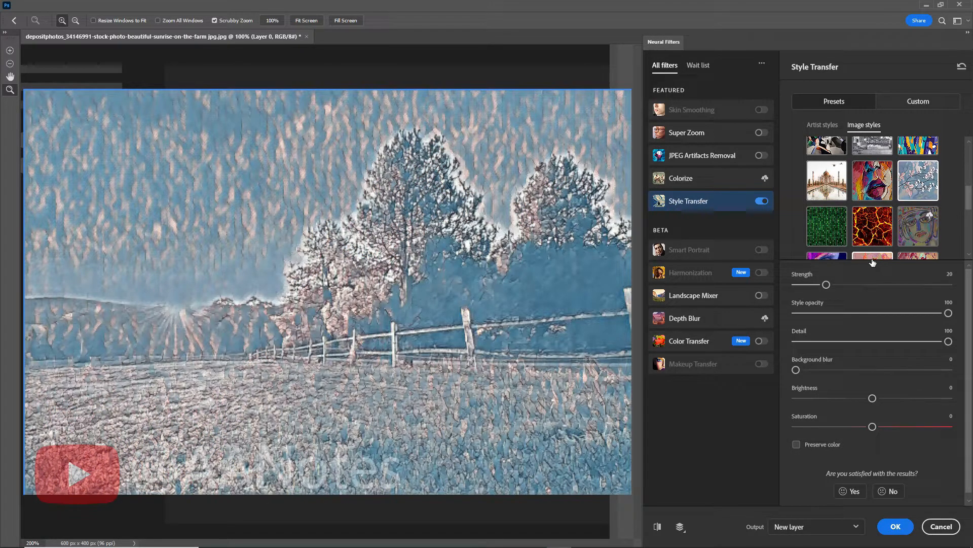
{"action": "left_click", "coordinate": [832, 229]}
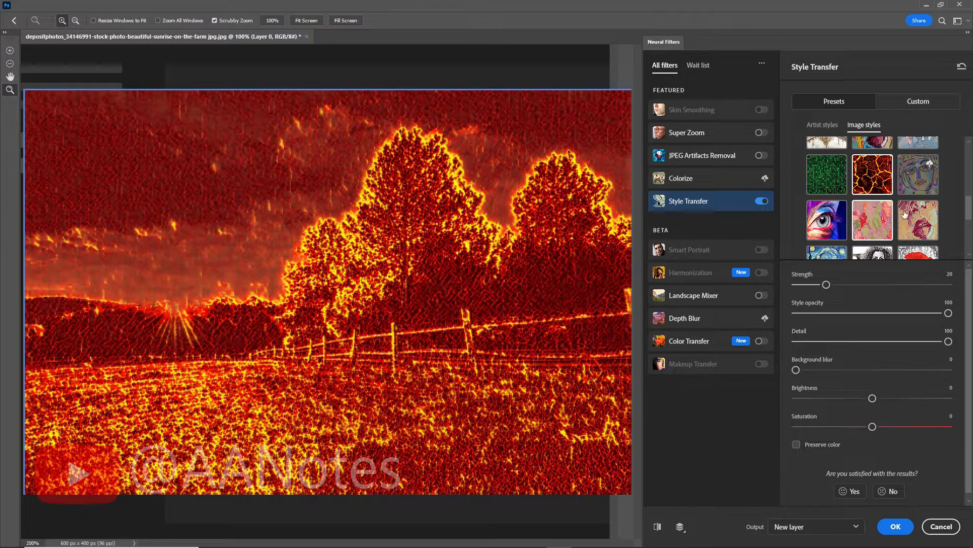
{"action": "left_click", "coordinate": [931, 167]}
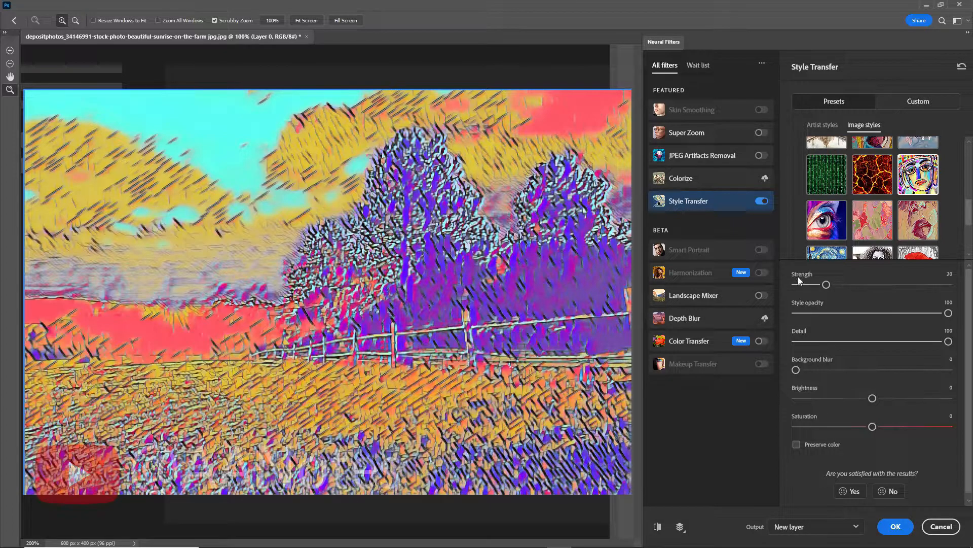
{"action": "left_click", "coordinate": [826, 235]}
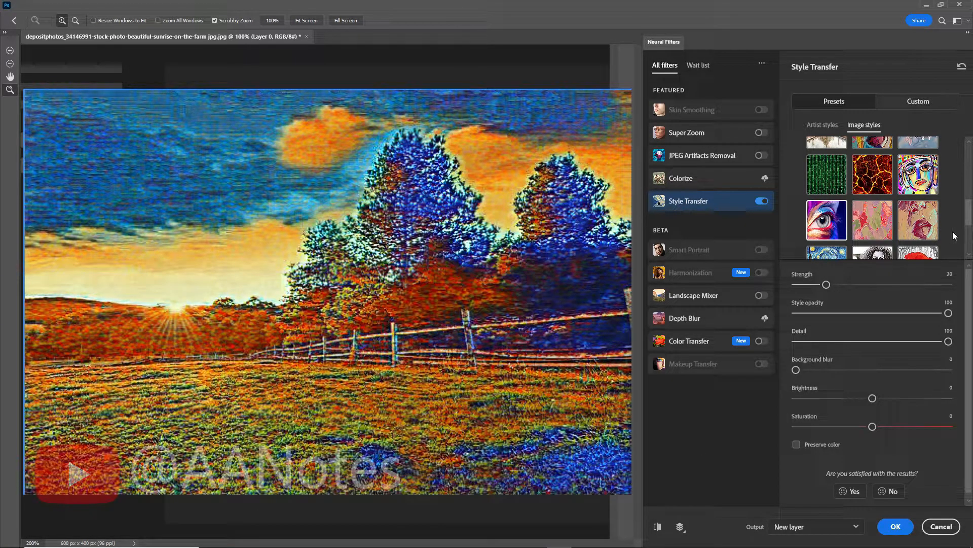
{"action": "left_click", "coordinate": [887, 224]}
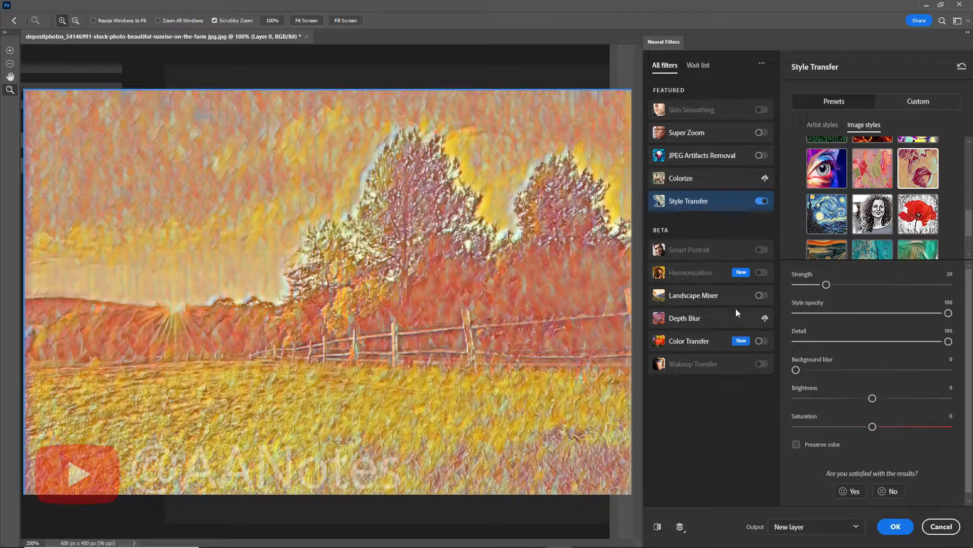
- Preview the starry night, black-and-white woman sketch, red poppy and orange-sky scream painting image styles
{"action": "left_click", "coordinate": [839, 211]}
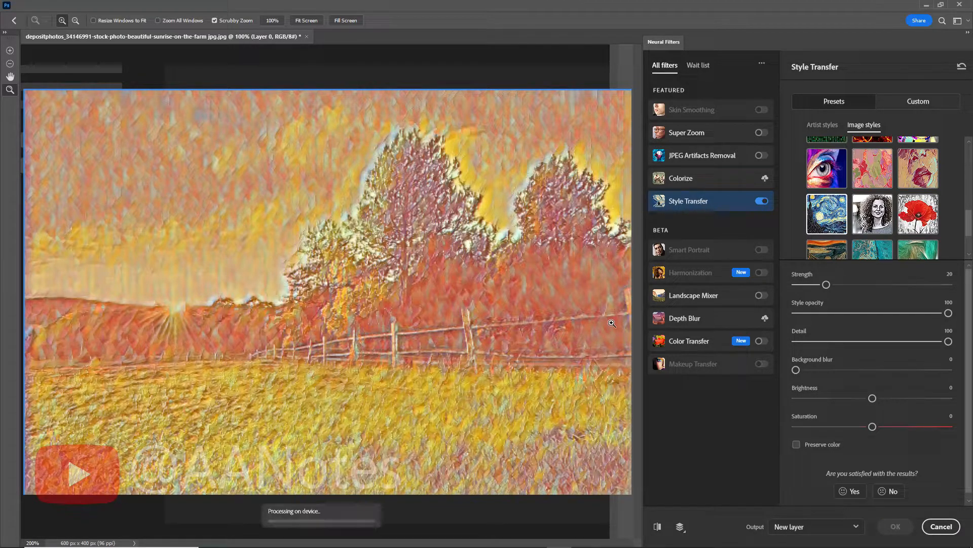
{"action": "scroll", "coordinate": [872, 251], "scroll_direction": "down", "scroll_amount": 1}
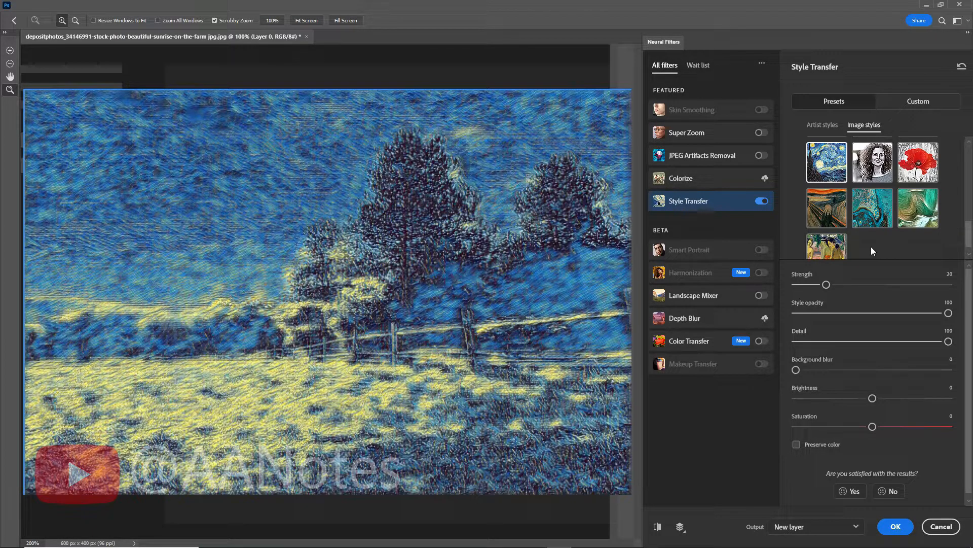
{"action": "left_click", "coordinate": [872, 162]}
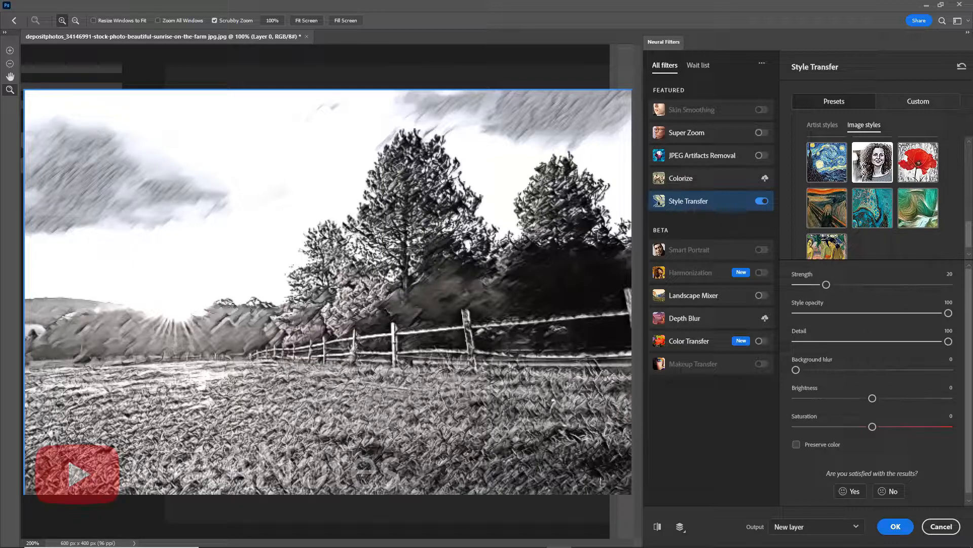
{"action": "left_click", "coordinate": [919, 170]}
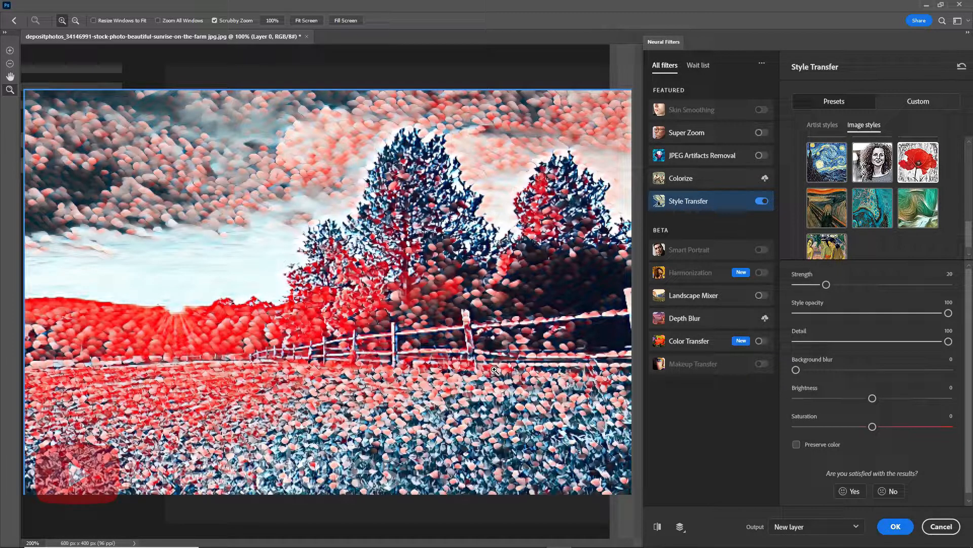
{"action": "left_click", "coordinate": [832, 215]}
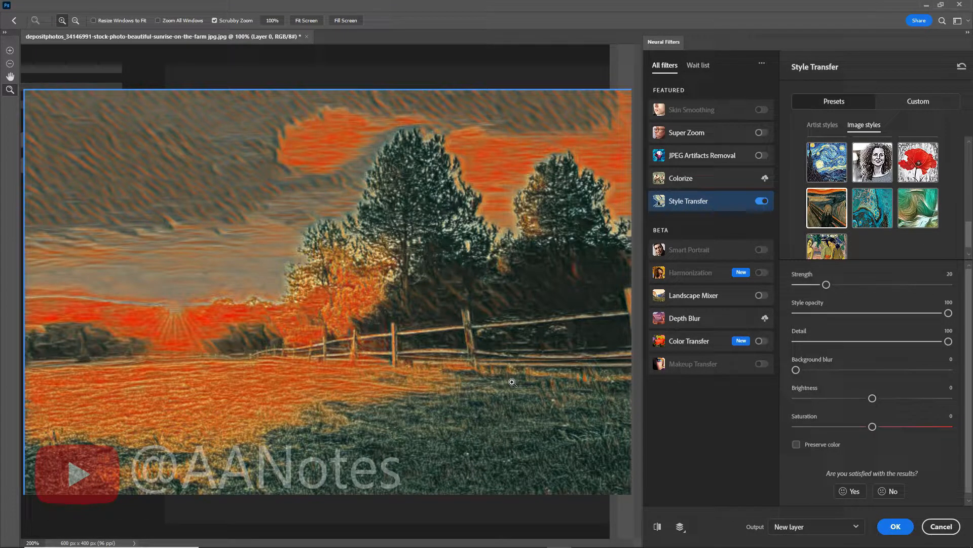
- Preview the teal swirl and green wave image styles, clear the file-moving dialog off the photo, and choose the yellow group-of-figures style
{"action": "left_click", "coordinate": [872, 208]}
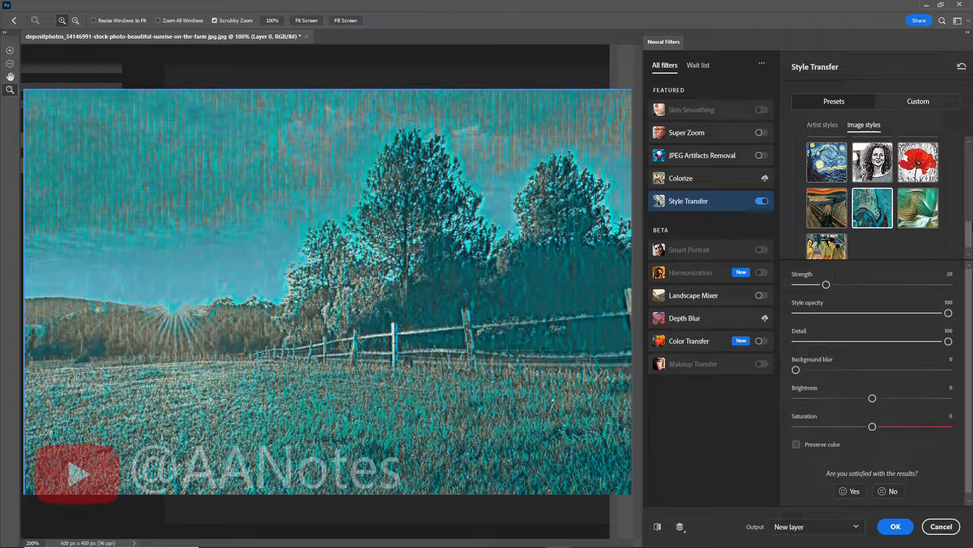
{"action": "left_click", "coordinate": [923, 204]}
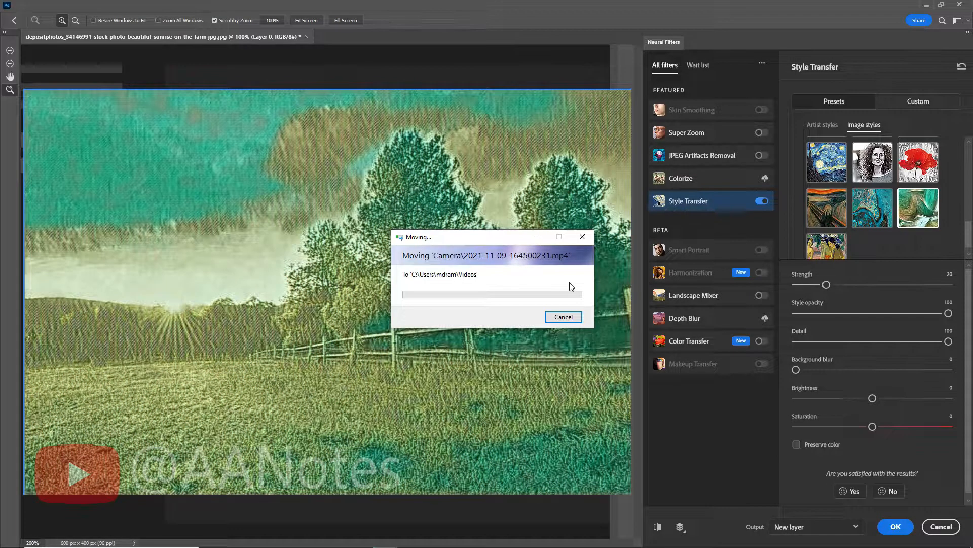
{"action": "left_click_drag", "start_coordinate": [490, 236], "coordinate": [495, 547]}
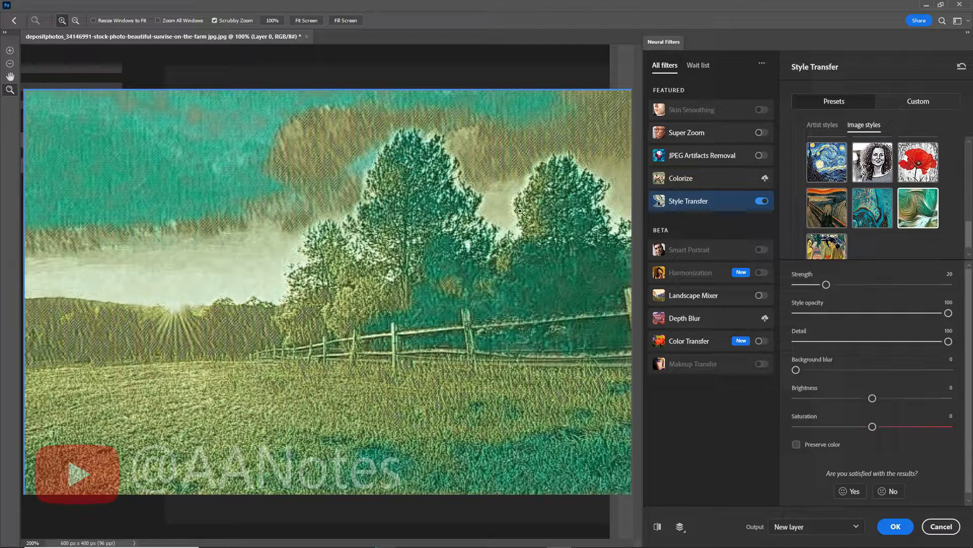
{"action": "left_click", "coordinate": [838, 248]}
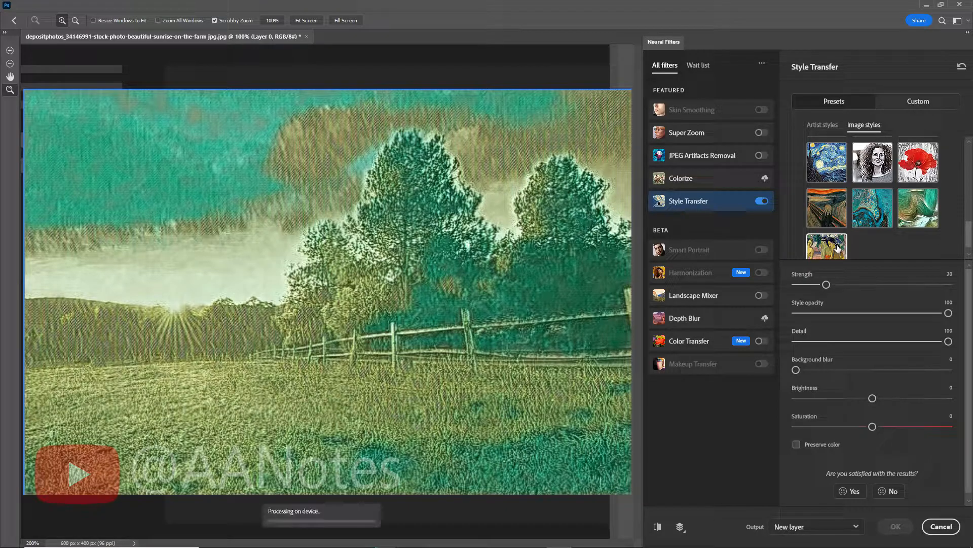